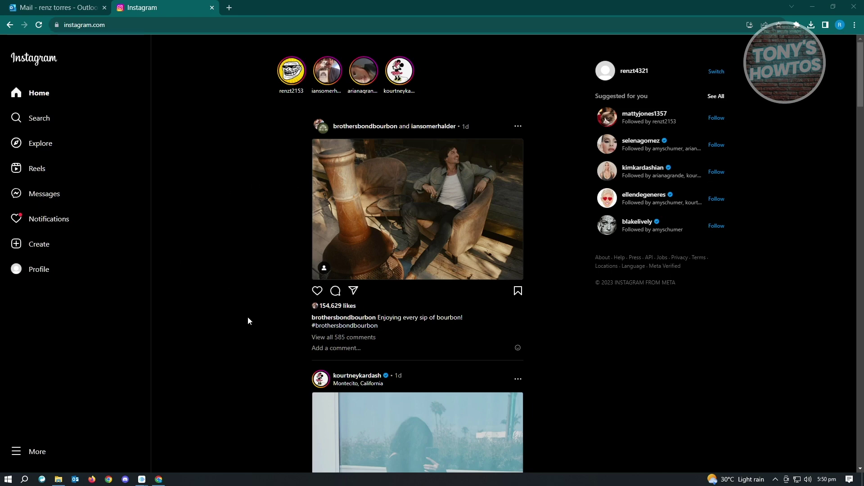
Step: Go to Your activity from the More menu and open Download your information
{"action": "left_click", "coordinate": [106, 29]}
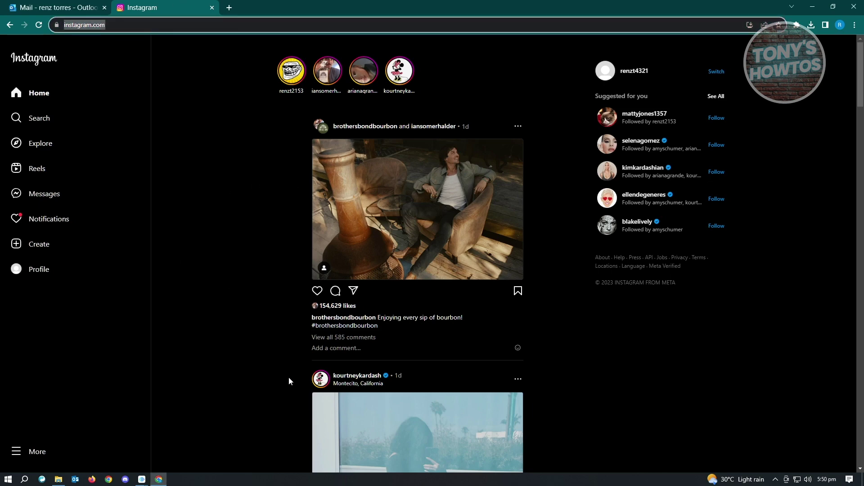
{"action": "left_click", "coordinate": [242, 275]}
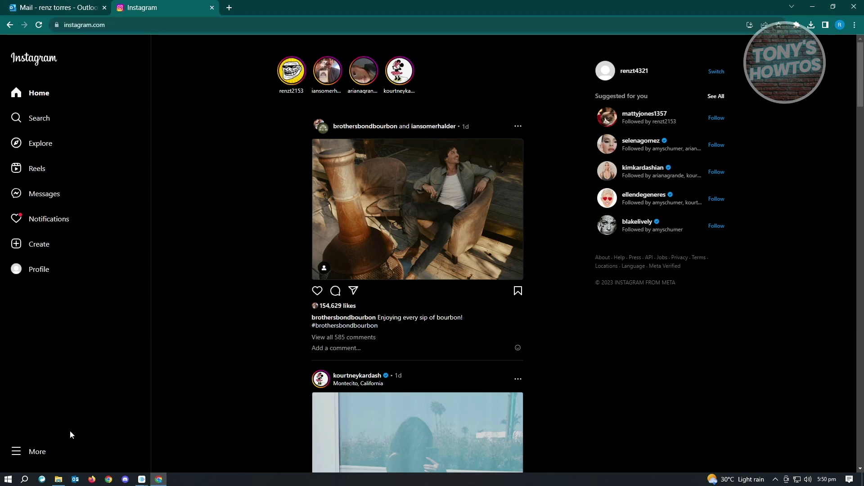
{"action": "left_click", "coordinate": [26, 453]}
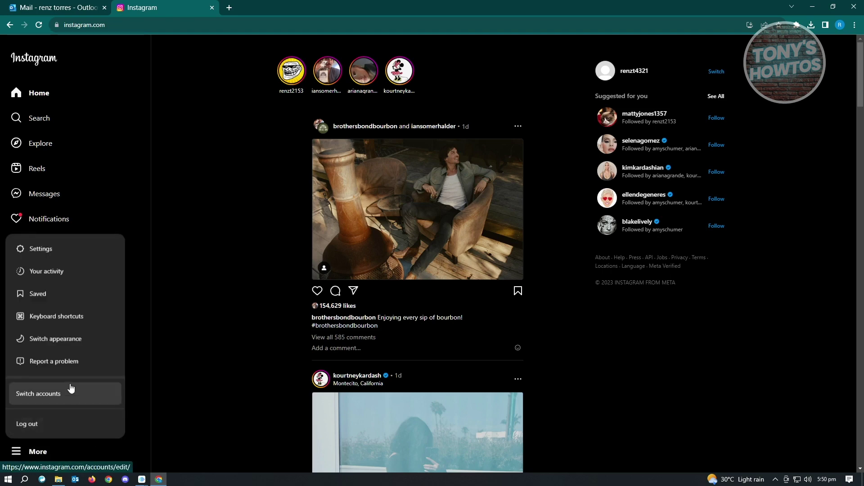
{"action": "left_click", "coordinate": [83, 271]}
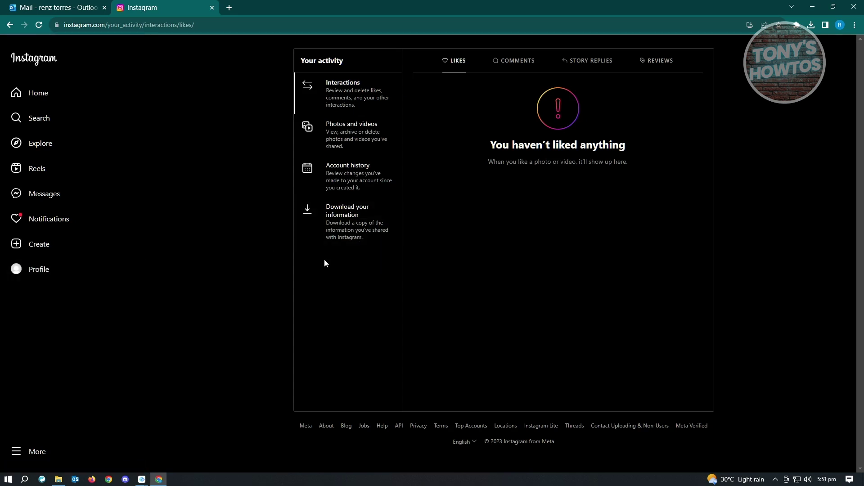
{"action": "left_click", "coordinate": [354, 224]}
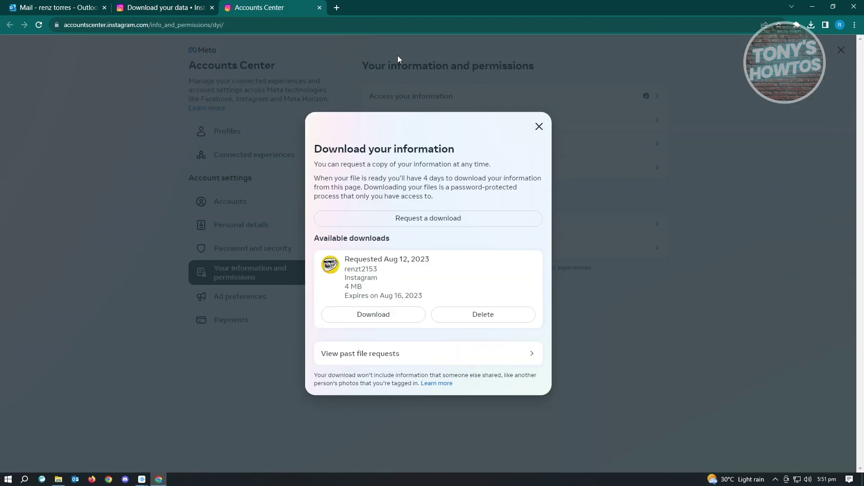
Step: Request a download for one Instagram account only, excluding both Facebook profiles and the second Instagram account
{"action": "left_click", "coordinate": [432, 220]}
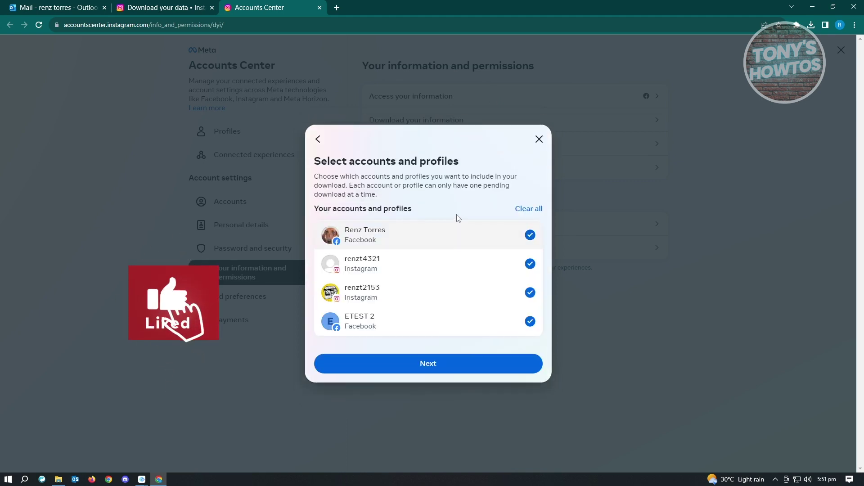
{"action": "left_click", "coordinate": [530, 235]}
{"action": "left_click", "coordinate": [530, 264]}
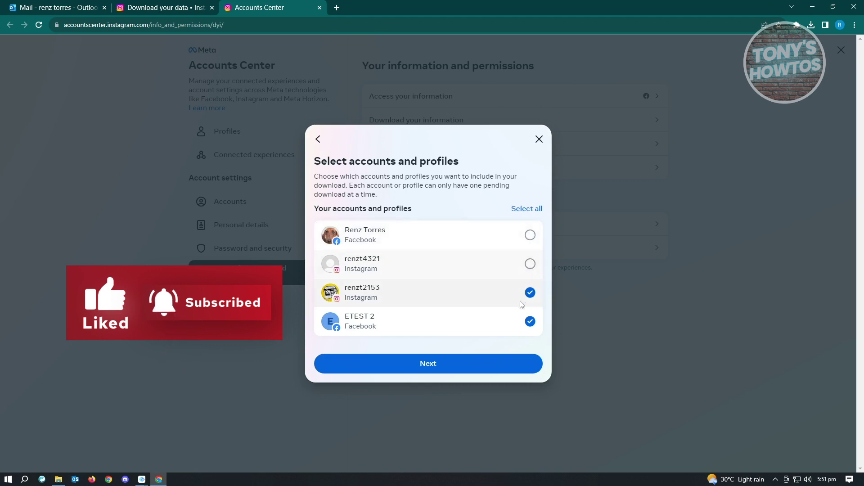
{"action": "left_click", "coordinate": [530, 322]}
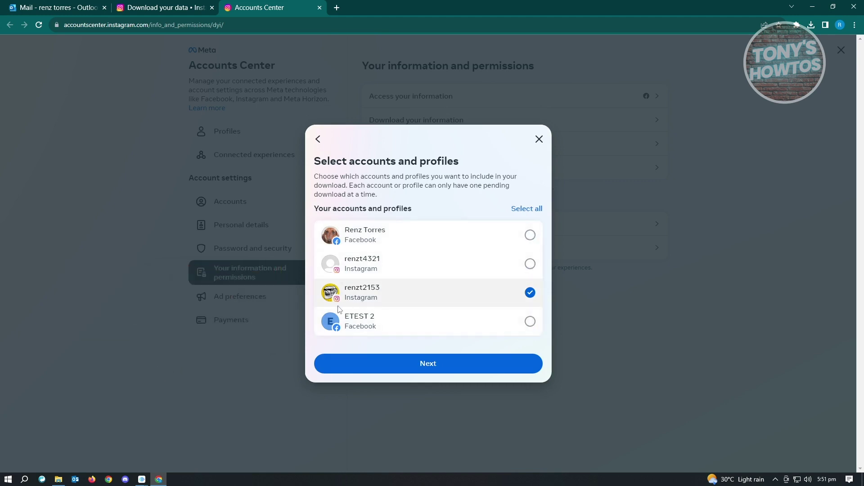
{"action": "left_click", "coordinate": [439, 364]}
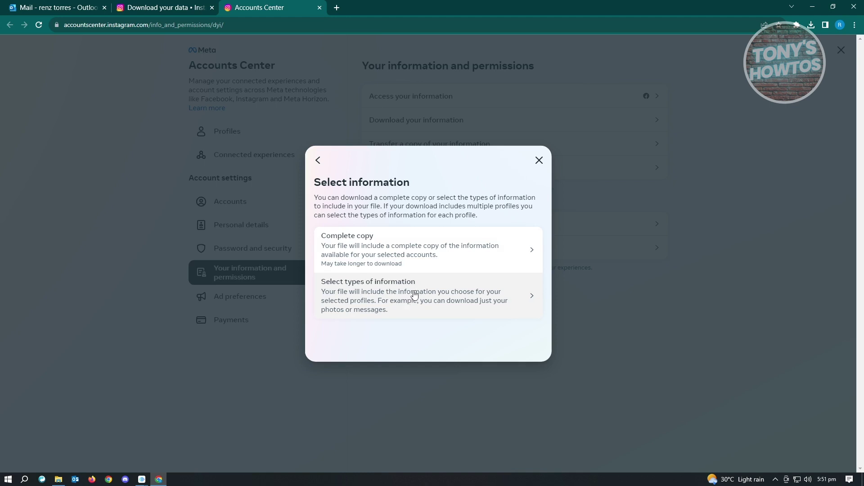
Step: Choose Complete copy as the download type and close the file options dialog
{"action": "left_click", "coordinate": [356, 258]}
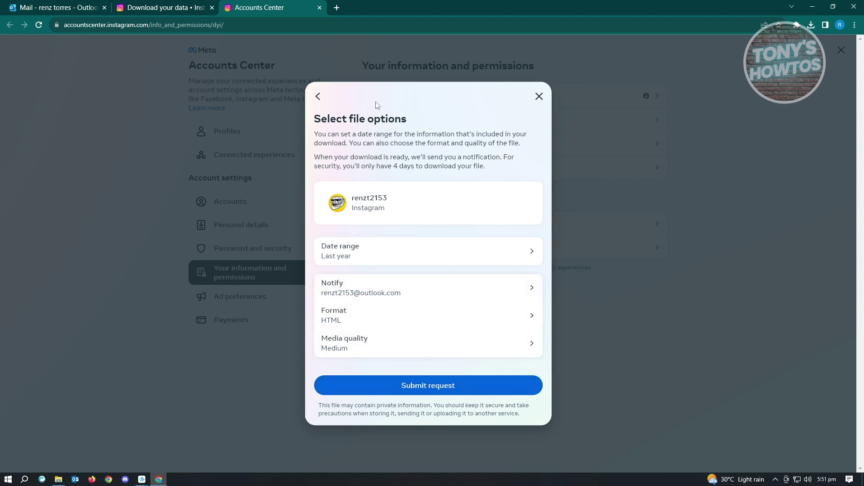
{"action": "left_click", "coordinate": [538, 97]}
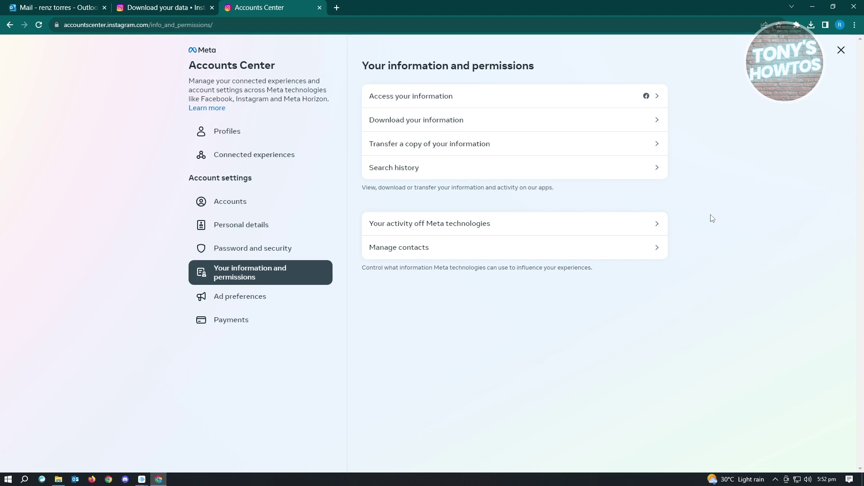
{"action": "left_click", "coordinate": [55, 11]}
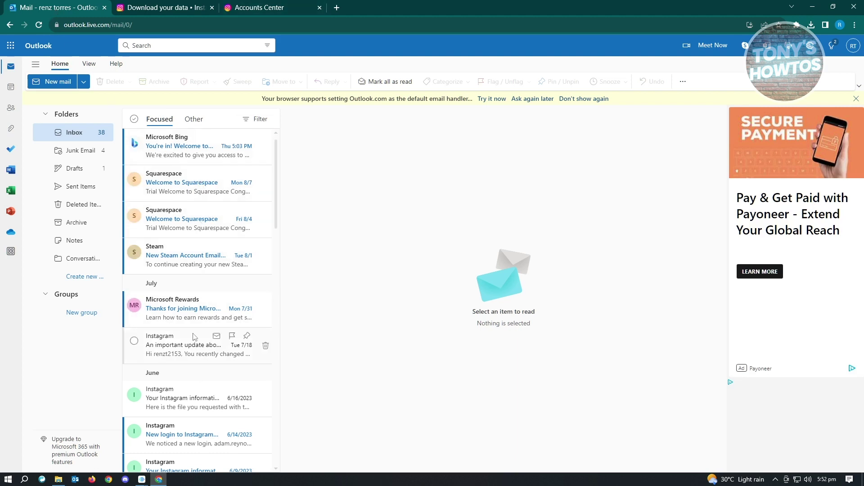
Step: Search mail for 'instagram', open the Your Instagram information email and follow its Download information link
{"action": "left_click", "coordinate": [189, 42]}
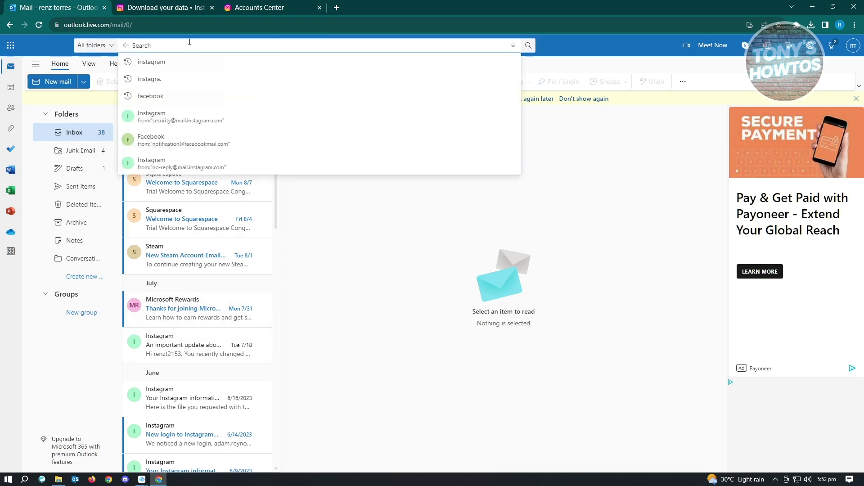
{"action": "left_click", "coordinate": [154, 61]}
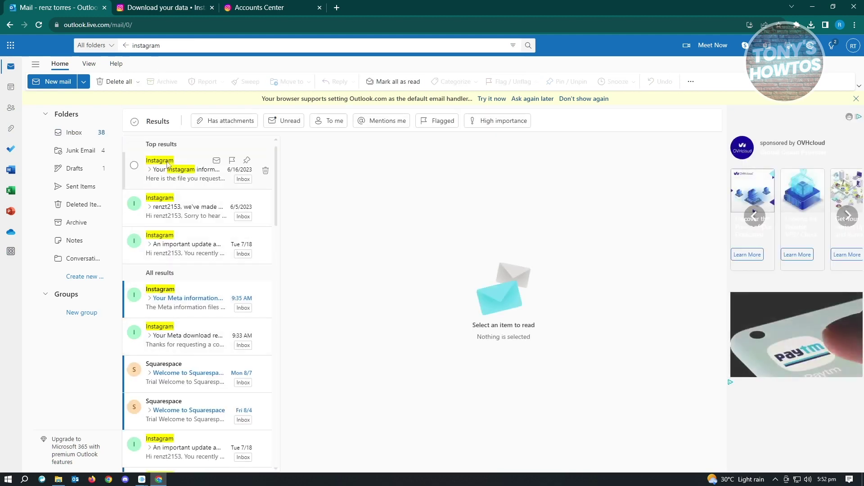
{"action": "left_click", "coordinate": [167, 165]}
{"action": "scroll", "coordinate": [630, 270], "scroll_direction": "down", "scroll_amount": 2}
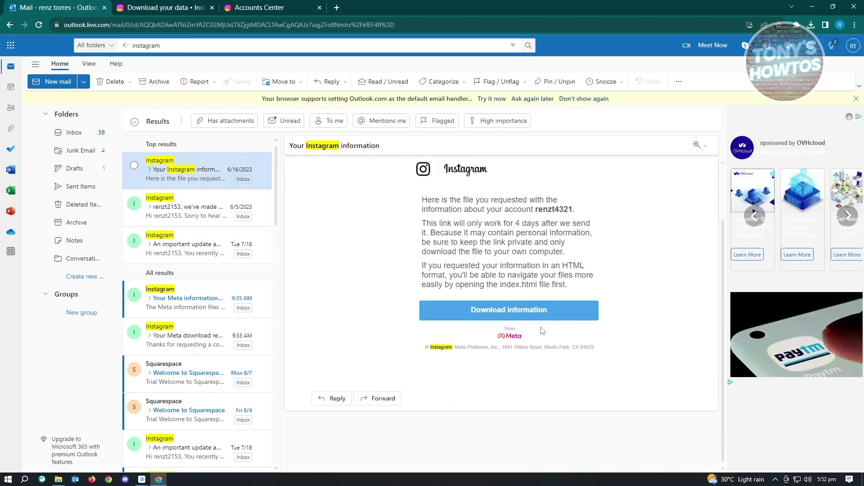
{"action": "left_click", "coordinate": [479, 318]}
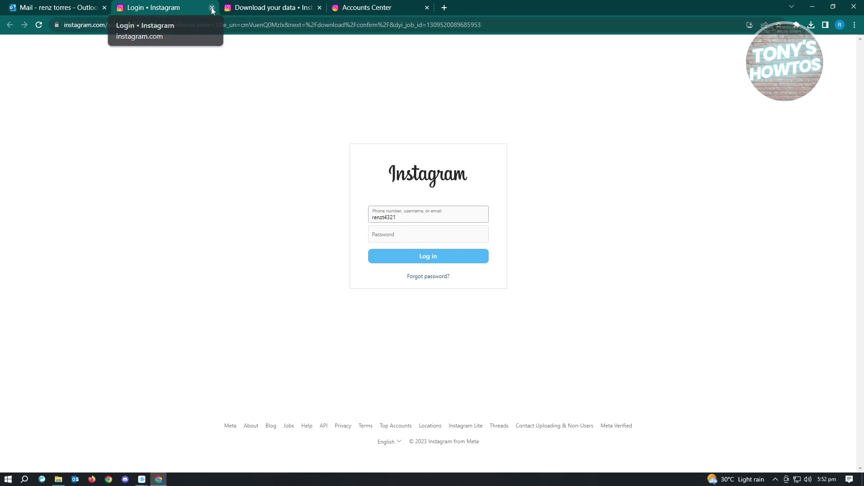
{"action": "left_click", "coordinate": [212, 8]}
Step: Back in Accounts Center, download the available Instagram information file from Download your information
{"action": "left_click", "coordinate": [180, 7]}
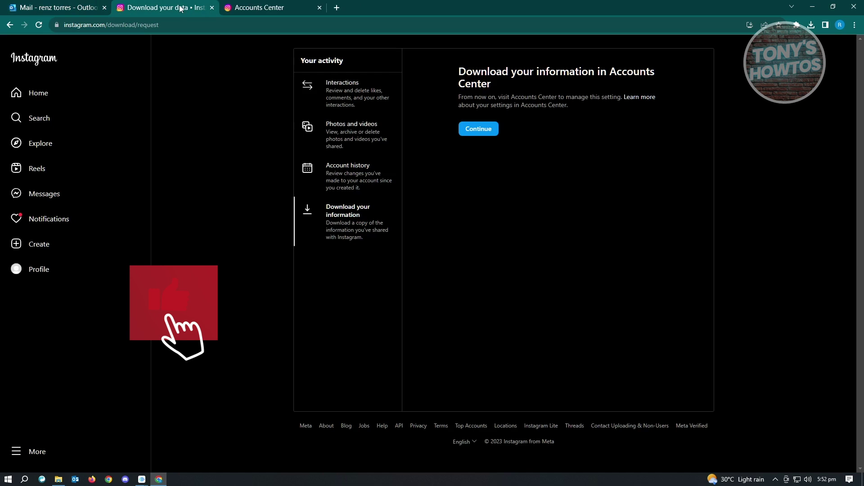
{"action": "left_click", "coordinate": [279, 6]}
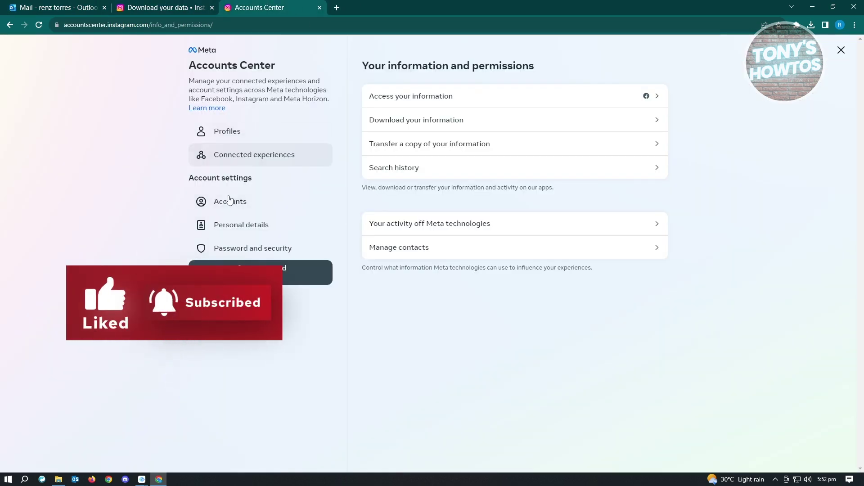
{"action": "left_click", "coordinate": [431, 125]}
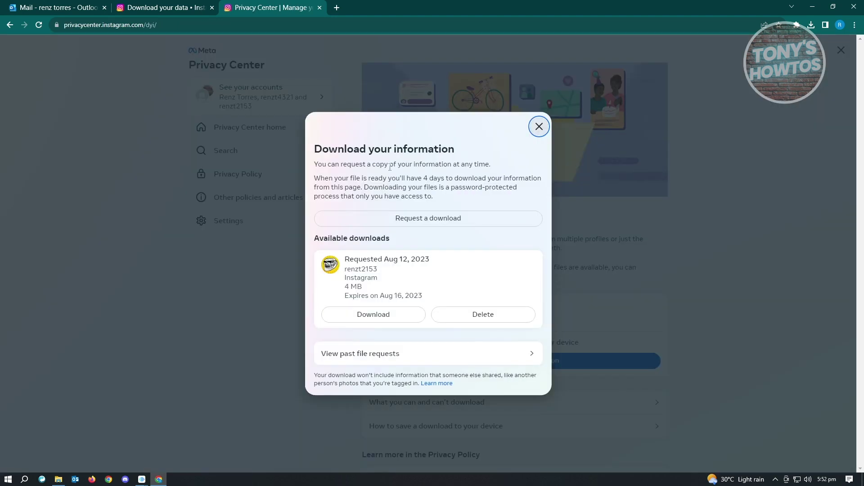
{"action": "left_click_drag", "start_coordinate": [314, 151], "coordinate": [507, 165]}
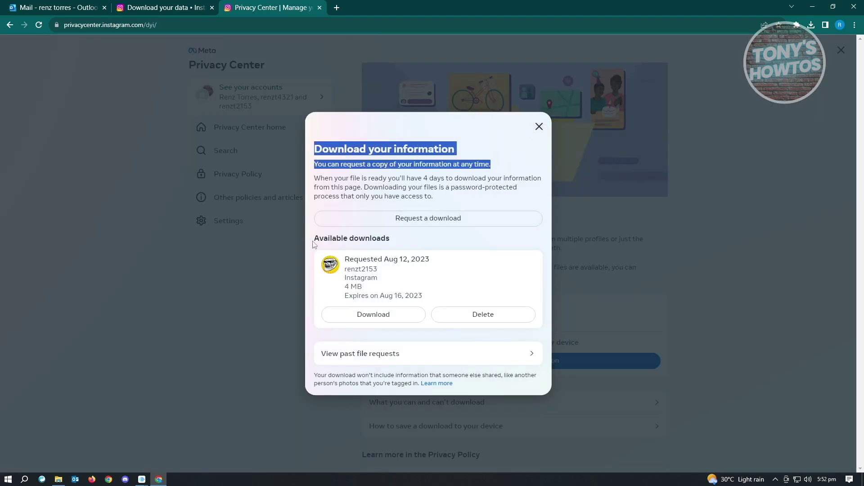
{"action": "left_click_drag", "start_coordinate": [315, 239], "coordinate": [428, 243]}
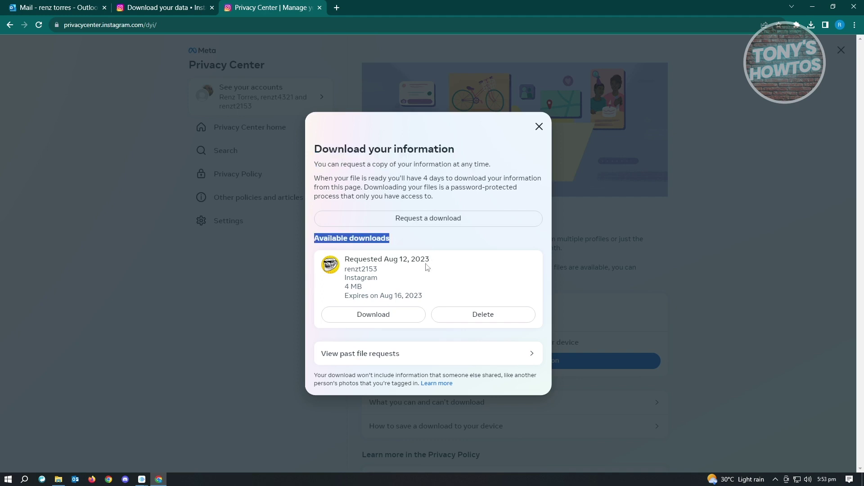
{"action": "left_click", "coordinate": [396, 322]}
Step: Show the downloaded zip in the Downloads folder, then minimize the browser and Explorer windows
{"action": "left_click", "coordinate": [812, 27]}
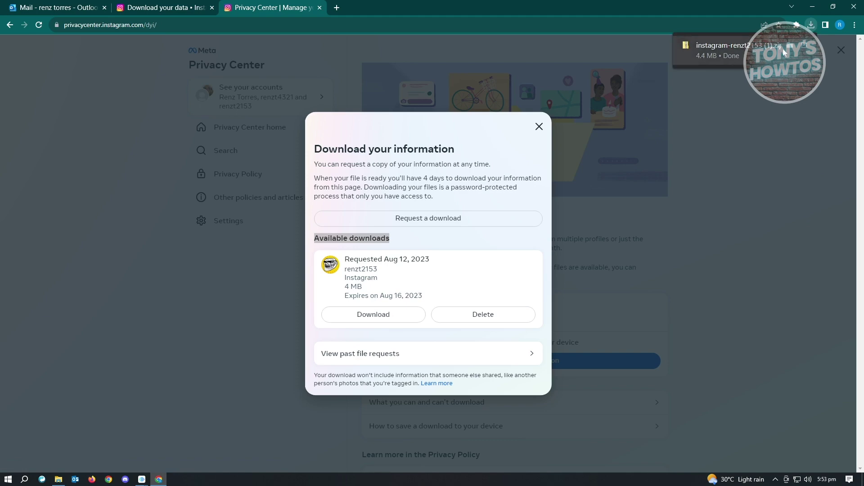
{"action": "left_click", "coordinate": [804, 45]}
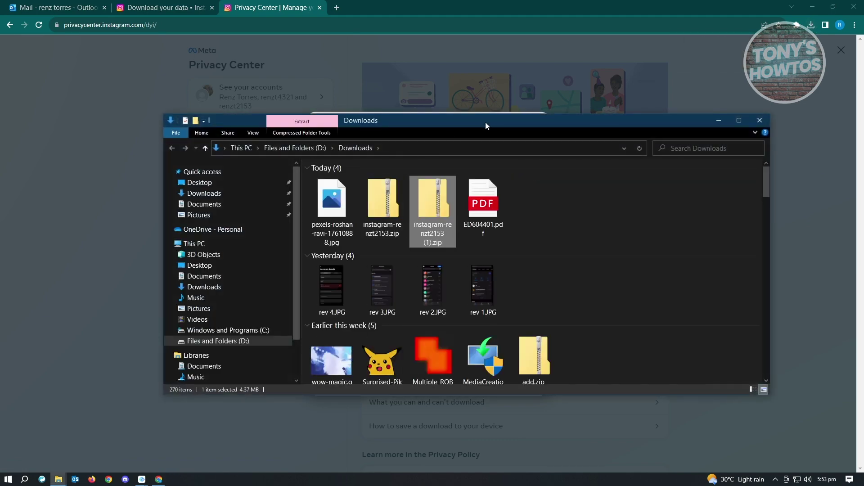
{"action": "left_click_drag", "start_coordinate": [445, 120], "coordinate": [436, 120]}
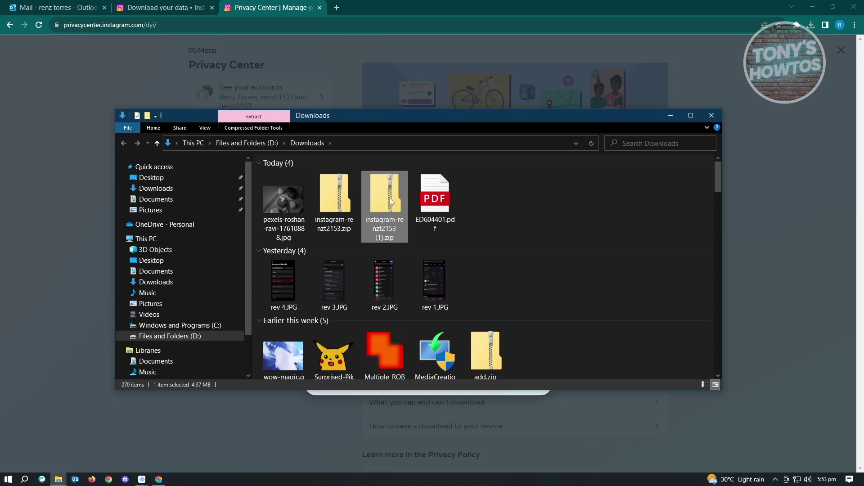
{"action": "left_click", "coordinate": [813, 6]}
{"action": "left_click", "coordinate": [677, 114]}
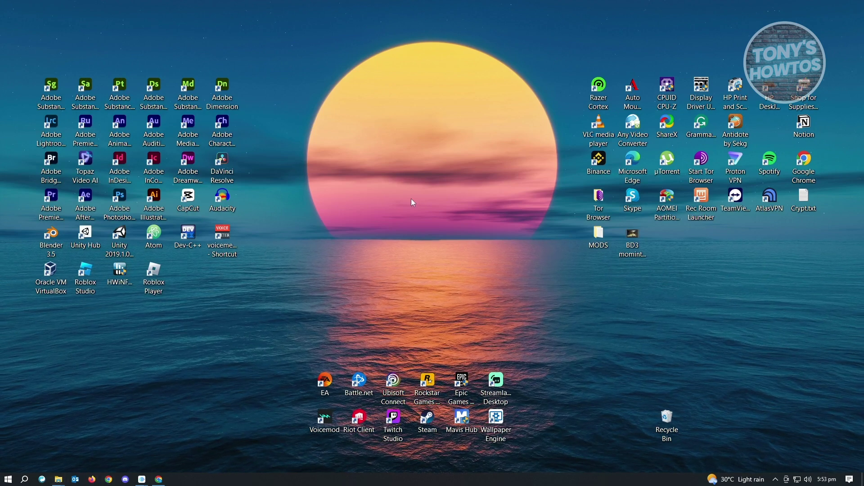
Step: Create a desktop folder keeping the default name New folder
{"action": "right_click", "coordinate": [406, 225]}
{"action": "mouse_move", "coordinate": [378, 318]}
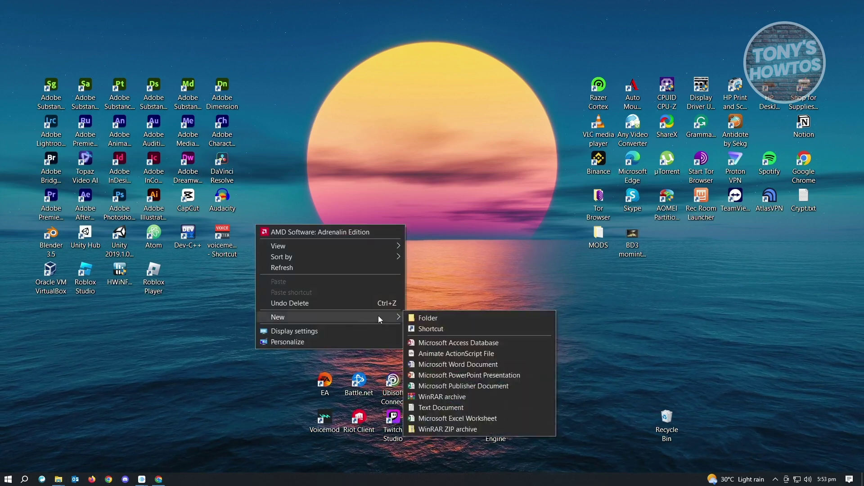
{"action": "left_click", "coordinate": [426, 318]}
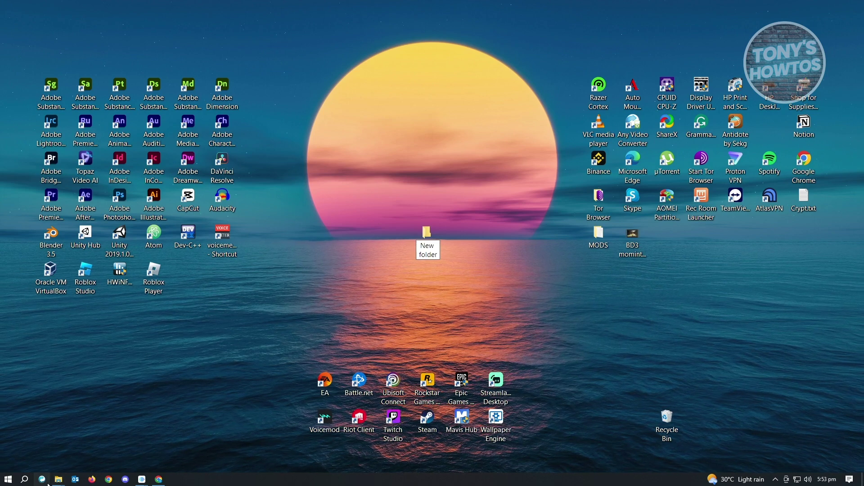
{"action": "key", "text": "Return"}
Step: Open the Instagram data zip in Downloads and copy all its contents into New folder
{"action": "left_click", "coordinate": [58, 479]}
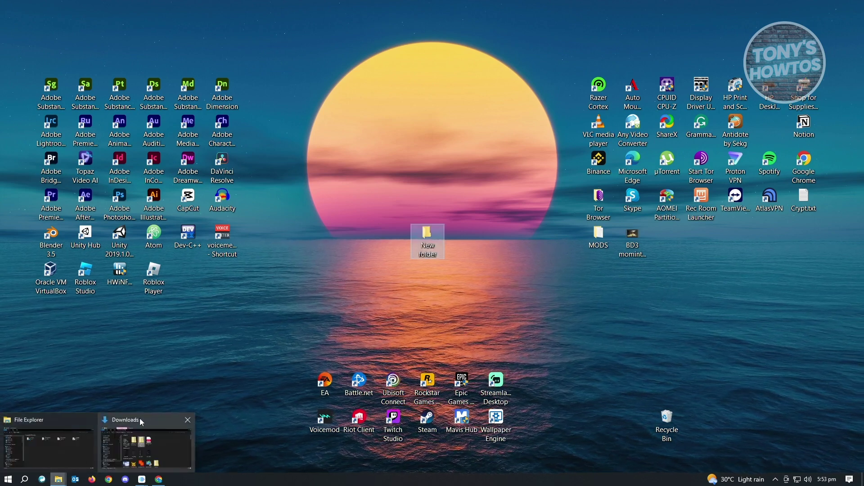
{"action": "left_click", "coordinate": [116, 435]}
{"action": "left_click_drag", "start_coordinate": [473, 116], "coordinate": [852, 113]}
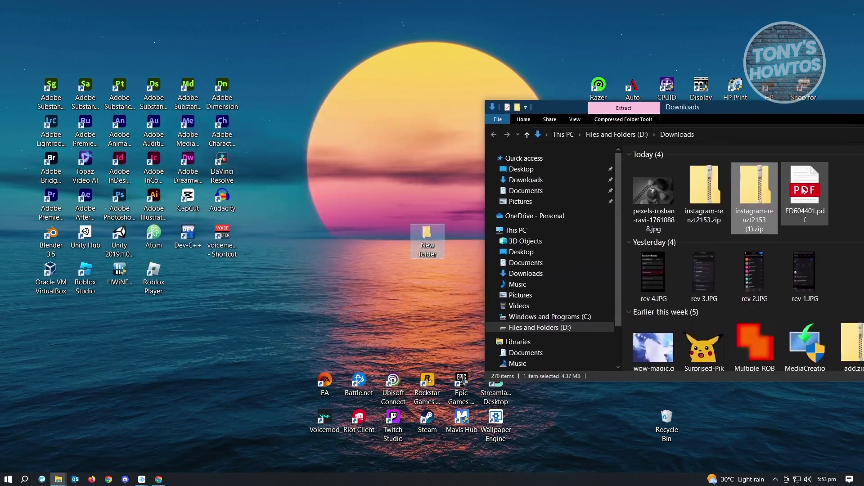
{"action": "double_click", "coordinate": [760, 199]}
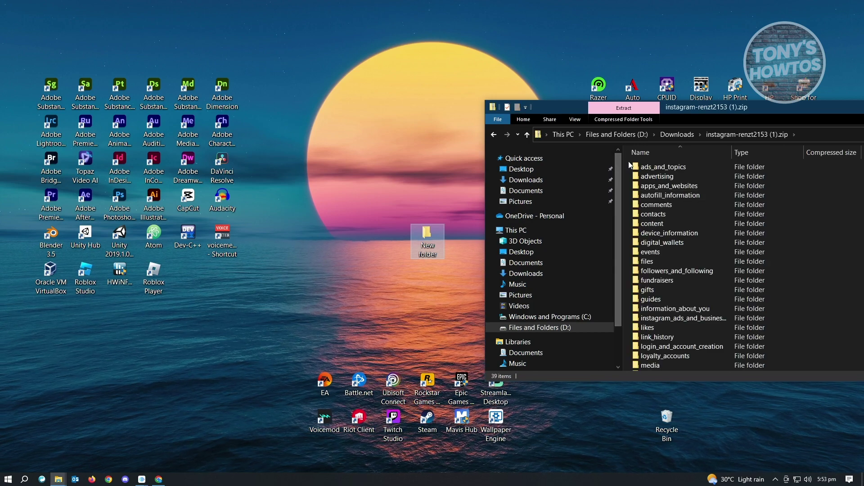
{"action": "left_click_drag", "start_coordinate": [628, 162], "coordinate": [767, 474]}
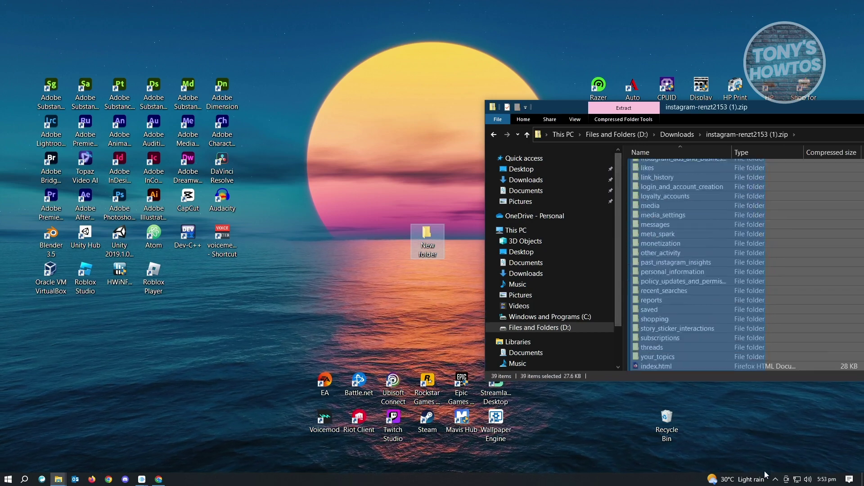
{"action": "left_click_drag", "start_coordinate": [660, 338], "coordinate": [433, 237]}
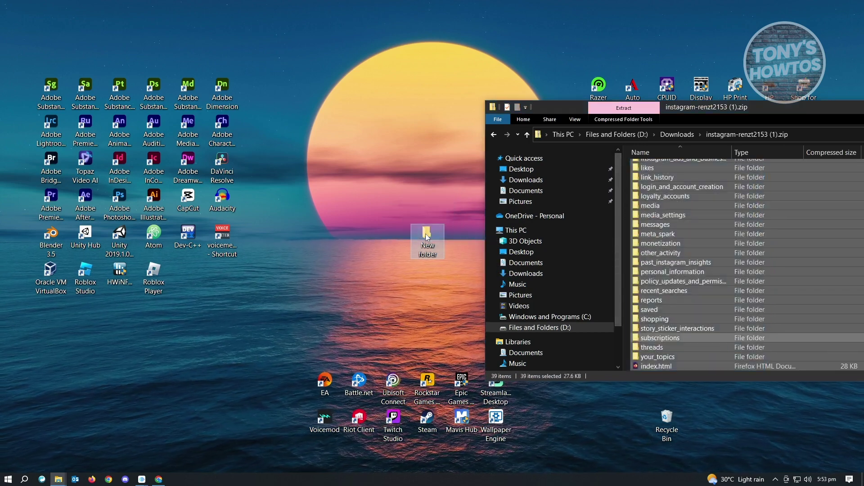
Step: Minimize Explorer, open New folder and launch its index.html in the browser
{"action": "left_click_drag", "start_coordinate": [732, 116], "coordinate": [336, 130]}
{"action": "left_click", "coordinate": [650, 139]}
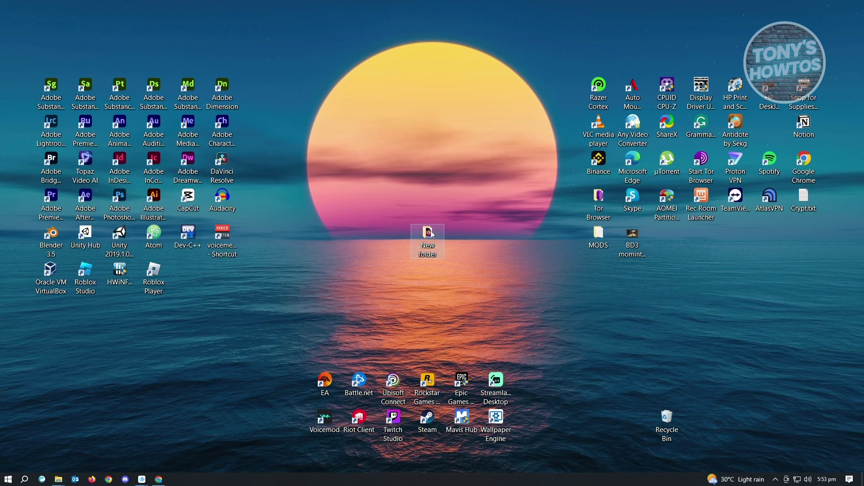
{"action": "double_click", "coordinate": [427, 238]}
{"action": "scroll", "coordinate": [507, 257], "scroll_direction": "down", "scroll_amount": 6}
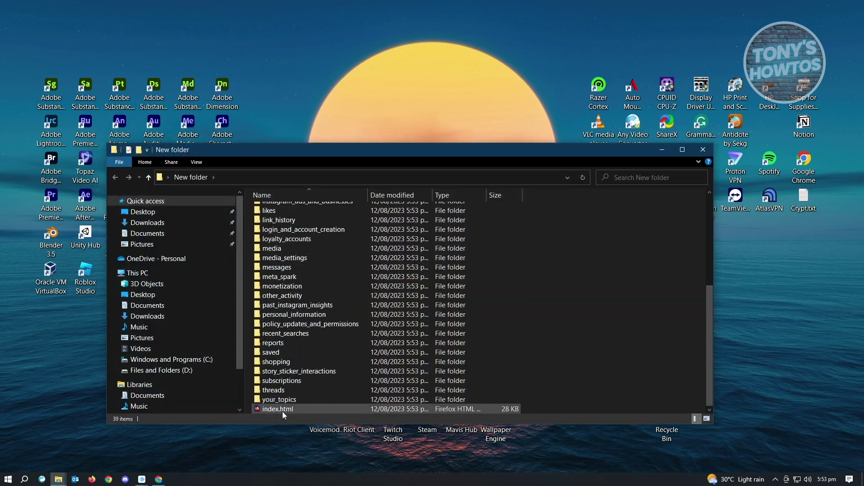
{"action": "double_click", "coordinate": [277, 410]}
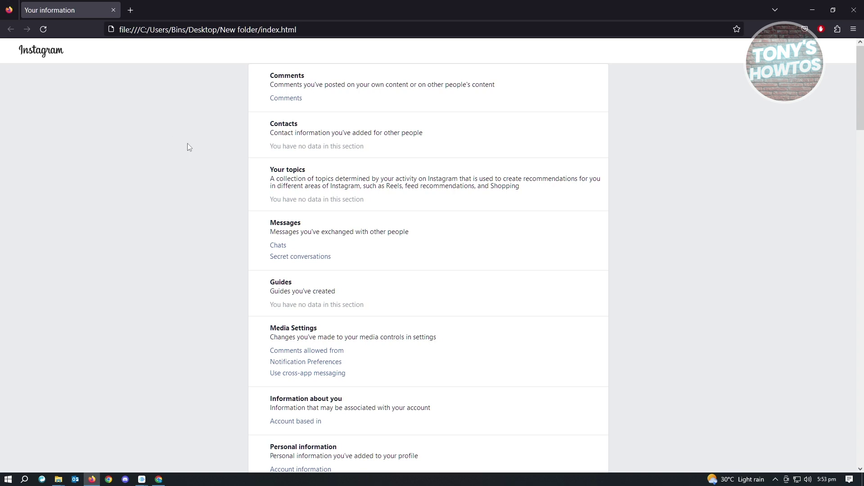
Step: Scroll the archive's Your information page down to the Content section
{"action": "scroll", "coordinate": [105, 220], "scroll_direction": "down", "scroll_amount": 2}
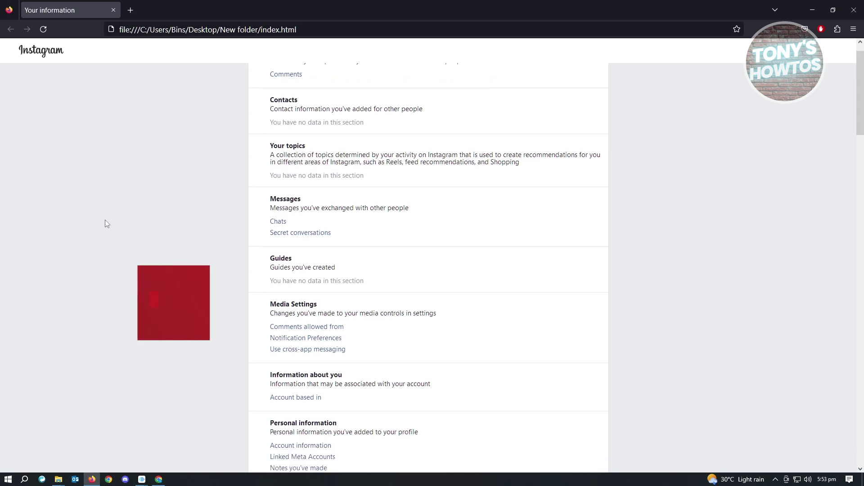
{"action": "scroll", "coordinate": [105, 220], "scroll_direction": "up", "scroll_amount": 2}
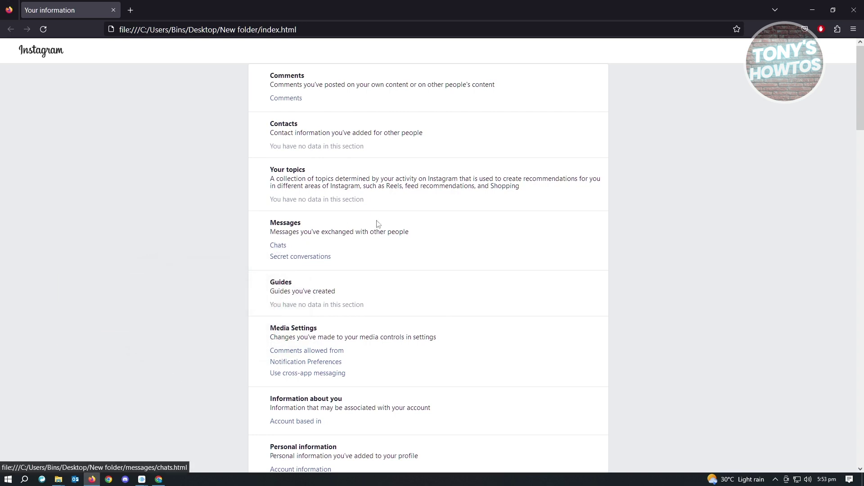
{"action": "scroll", "coordinate": [414, 222], "scroll_direction": "down", "scroll_amount": 3}
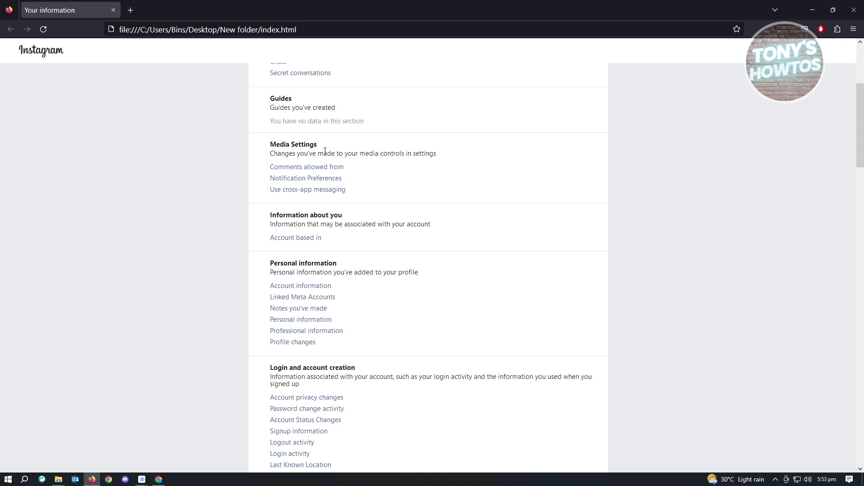
{"action": "scroll", "coordinate": [403, 153], "scroll_direction": "down", "scroll_amount": 3}
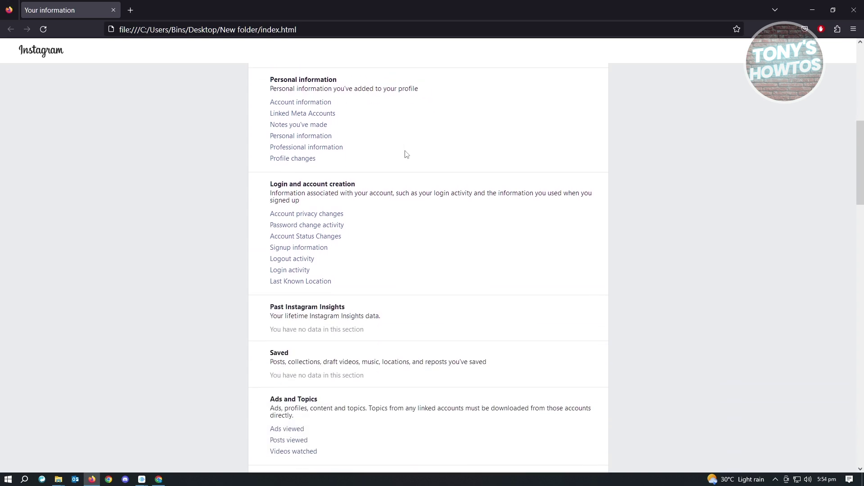
{"action": "scroll", "coordinate": [407, 154], "scroll_direction": "down", "scroll_amount": 3}
{"action": "scroll", "coordinate": [407, 155], "scroll_direction": "down", "scroll_amount": 3}
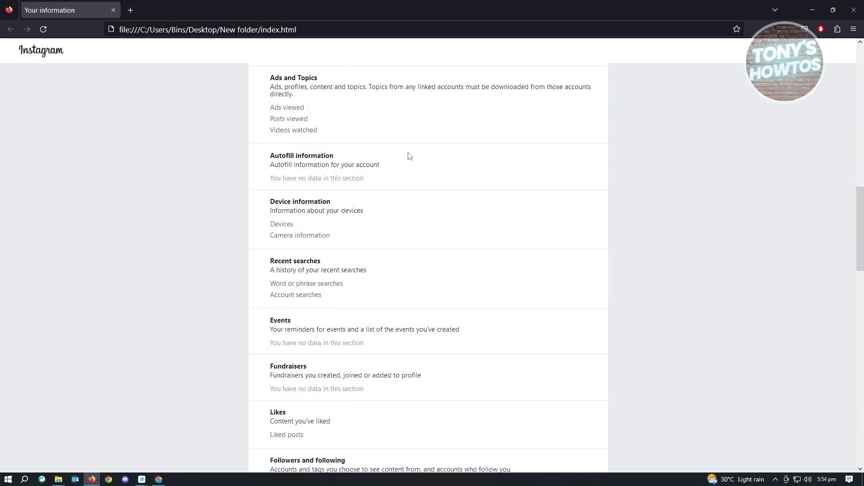
{"action": "scroll", "coordinate": [466, 181], "scroll_direction": "down", "scroll_amount": 1}
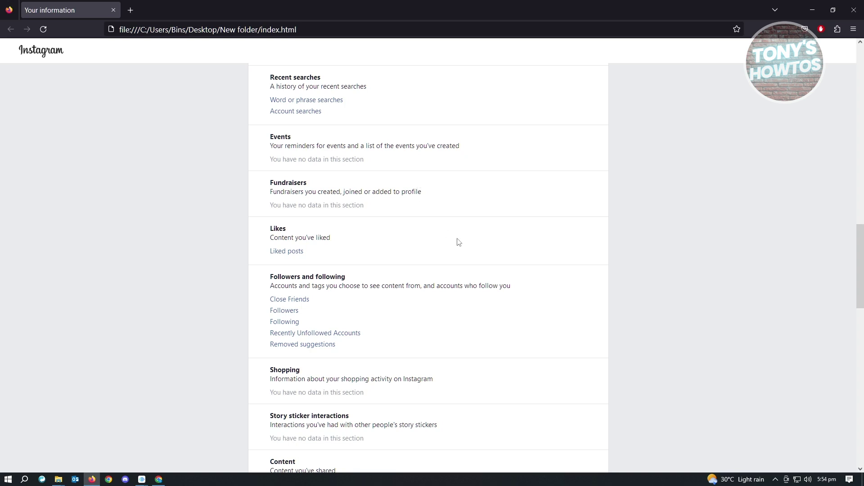
{"action": "scroll", "coordinate": [450, 248], "scroll_direction": "down", "scroll_amount": 4}
{"action": "scroll", "coordinate": [427, 263], "scroll_direction": "down", "scroll_amount": 1}
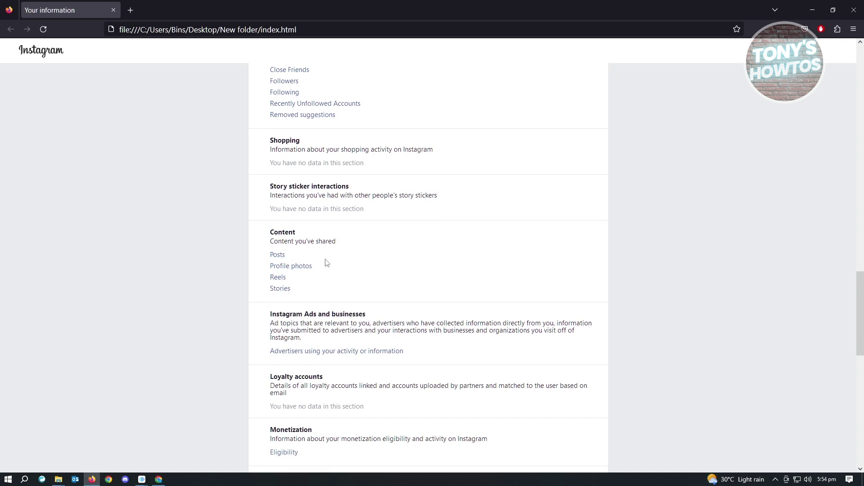
Step: Open Posts, scroll through the exported post images, and go back
{"action": "left_click", "coordinate": [281, 257]}
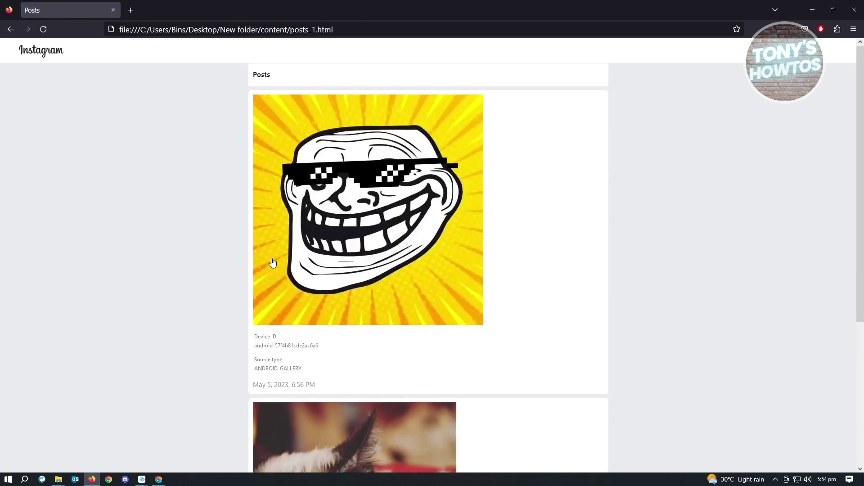
{"action": "scroll", "coordinate": [543, 209], "scroll_direction": "down", "scroll_amount": 3}
{"action": "scroll", "coordinate": [542, 209], "scroll_direction": "down", "scroll_amount": 1}
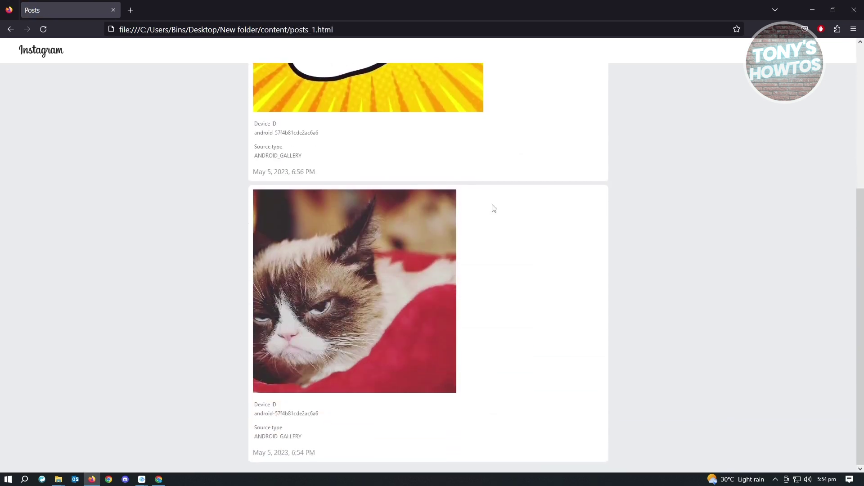
{"action": "left_click", "coordinate": [10, 29]}
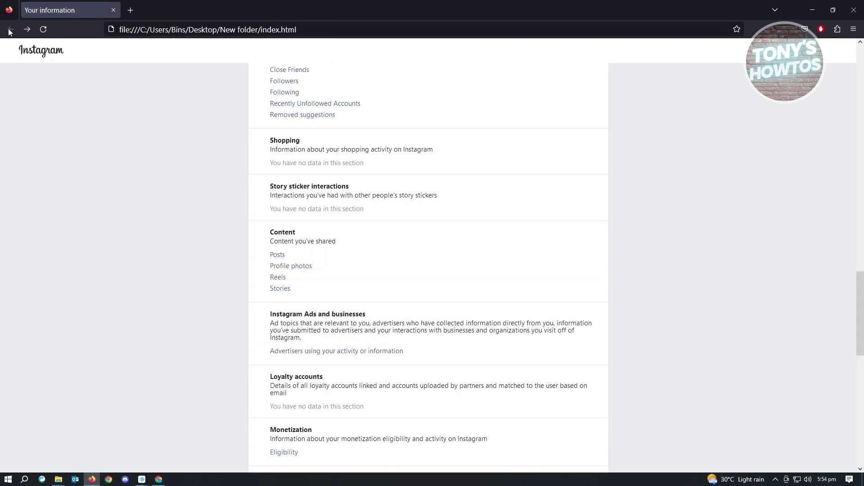
Step: Open Reels, play and pause the dog reel, then return to Your information
{"action": "left_click", "coordinate": [272, 277]}
{"action": "scroll", "coordinate": [414, 230], "scroll_direction": "down", "scroll_amount": 4}
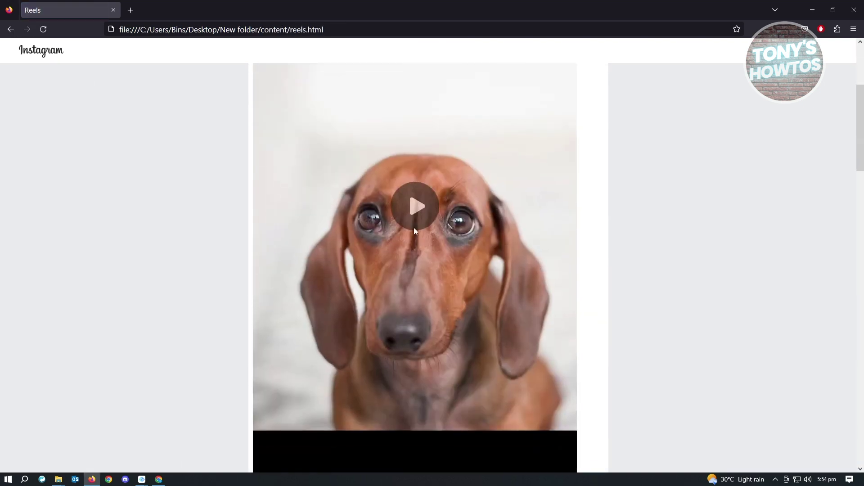
{"action": "left_click", "coordinate": [413, 201]}
{"action": "scroll", "coordinate": [411, 215], "scroll_direction": "down", "scroll_amount": 1}
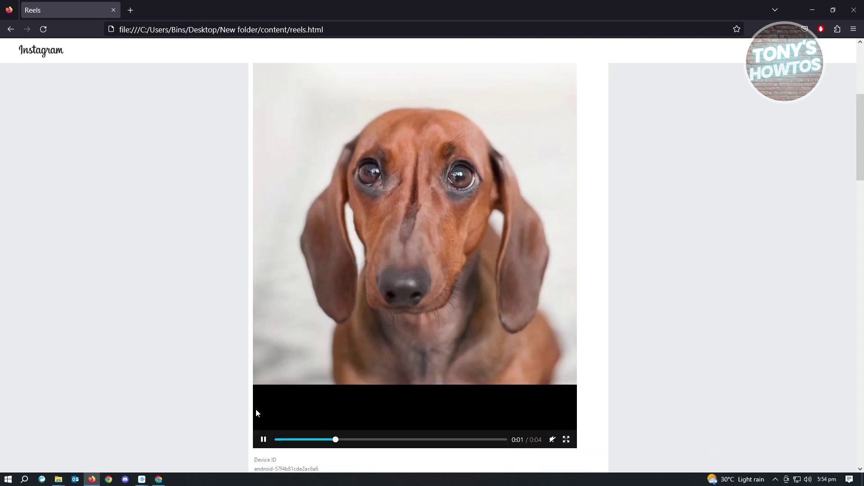
{"action": "left_click", "coordinate": [263, 439]}
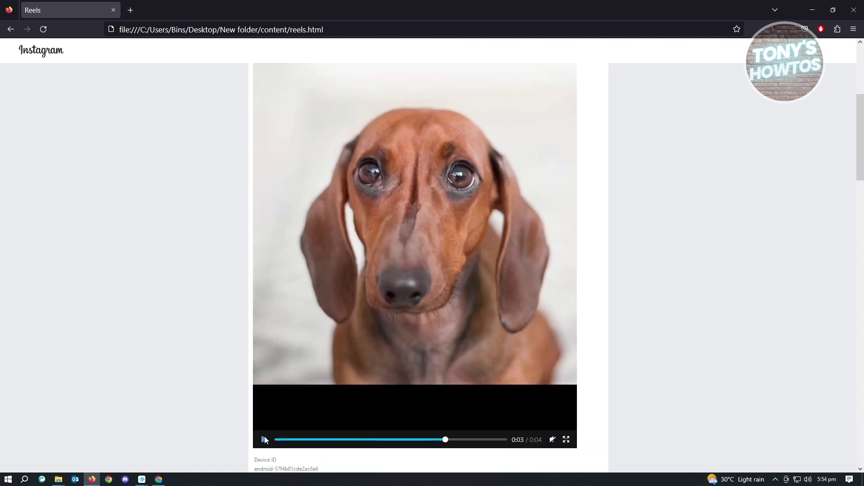
{"action": "left_click", "coordinate": [10, 29]}
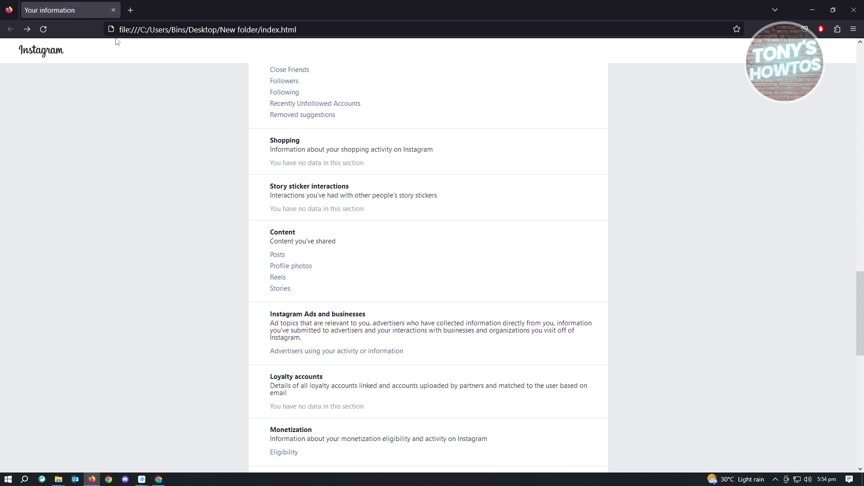